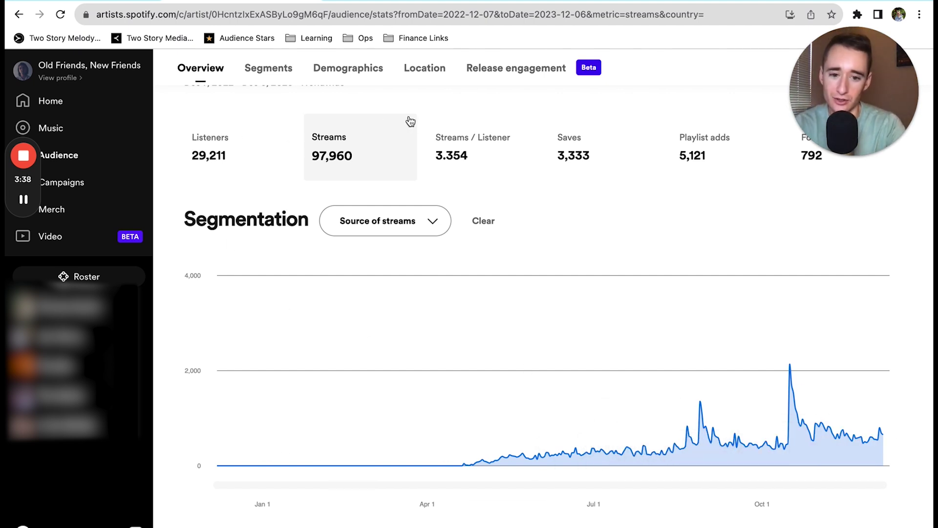
Review the streams, listeners and saves of each release in the music catalogue and return to the audience statistics.
{"action": "left_click", "coordinate": [98, 2]}
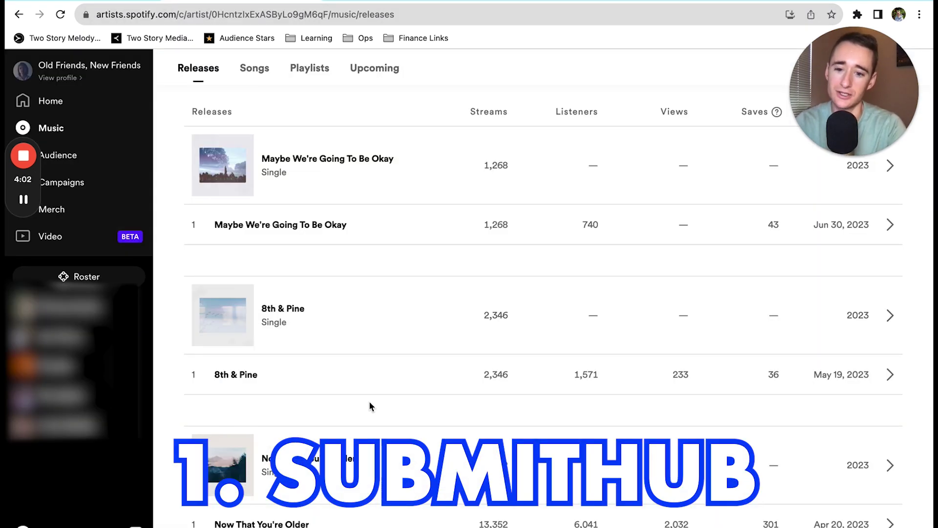
{"action": "scroll", "coordinate": [369, 405], "scroll_direction": "down", "scroll_amount": 2}
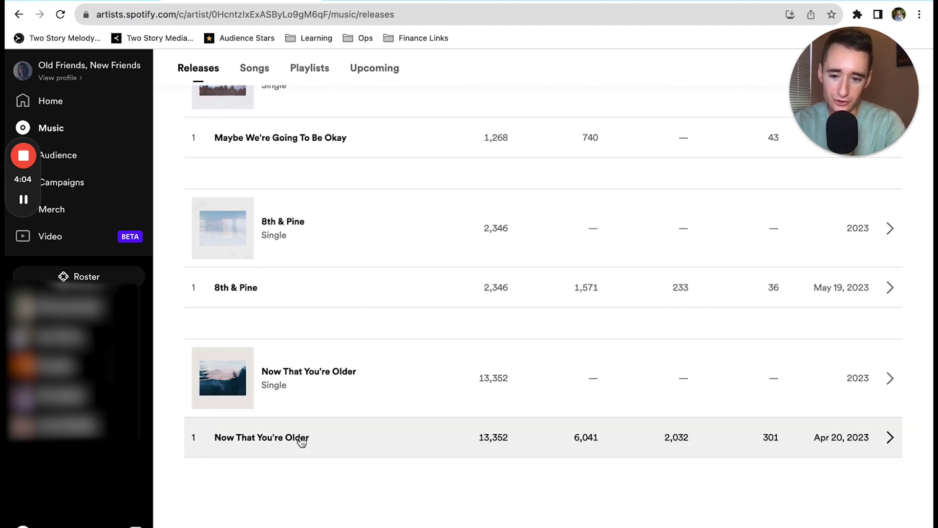
{"action": "scroll", "coordinate": [302, 442], "scroll_direction": "up", "scroll_amount": 2}
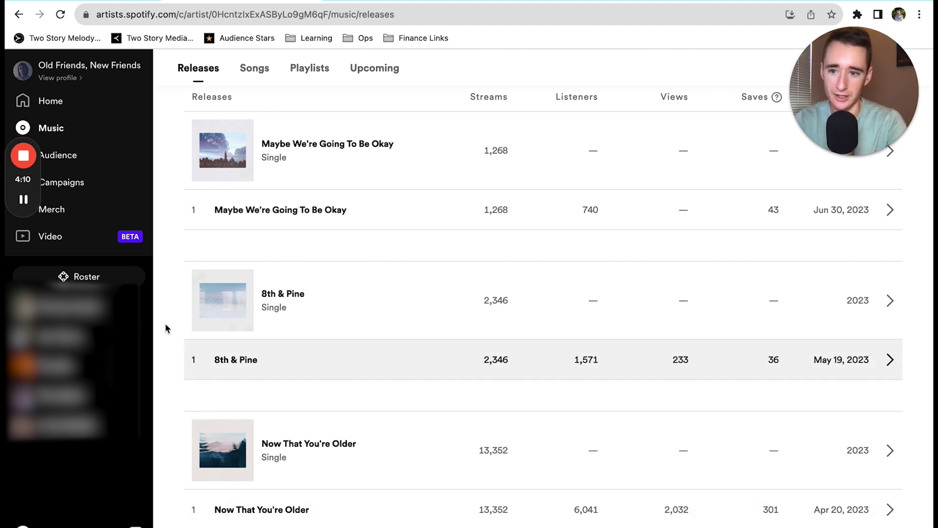
{"action": "left_click", "coordinate": [68, 161]}
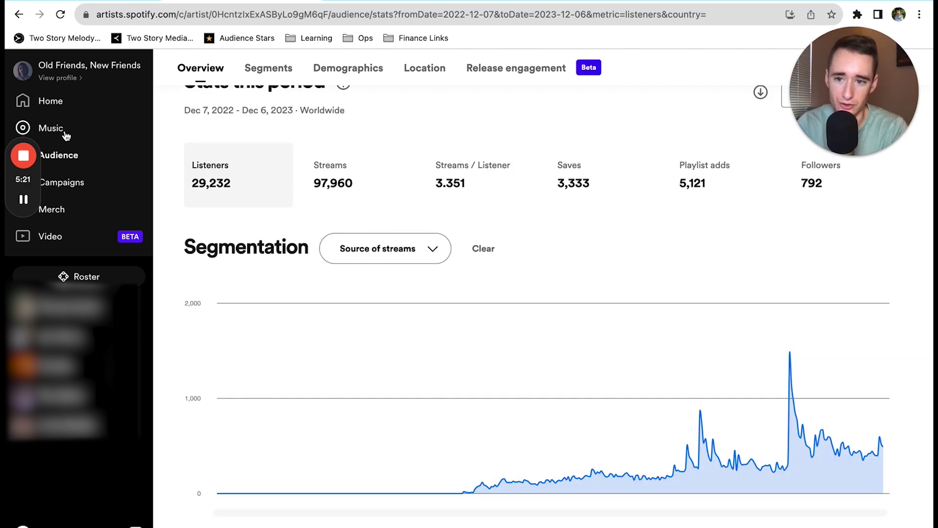
Open the playlist statistics for the artist's music and review the playlists made by Spotify listeners.
{"action": "left_click", "coordinate": [67, 129]}
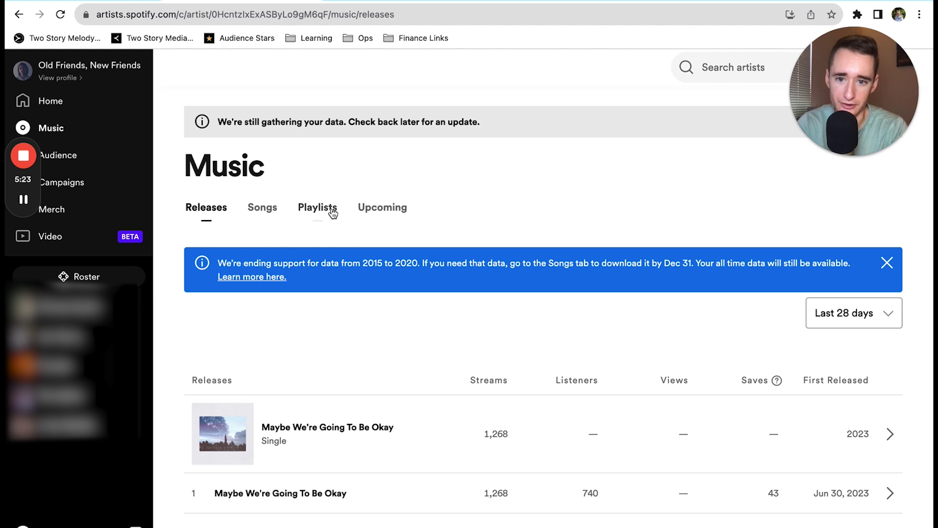
{"action": "left_click", "coordinate": [327, 209]}
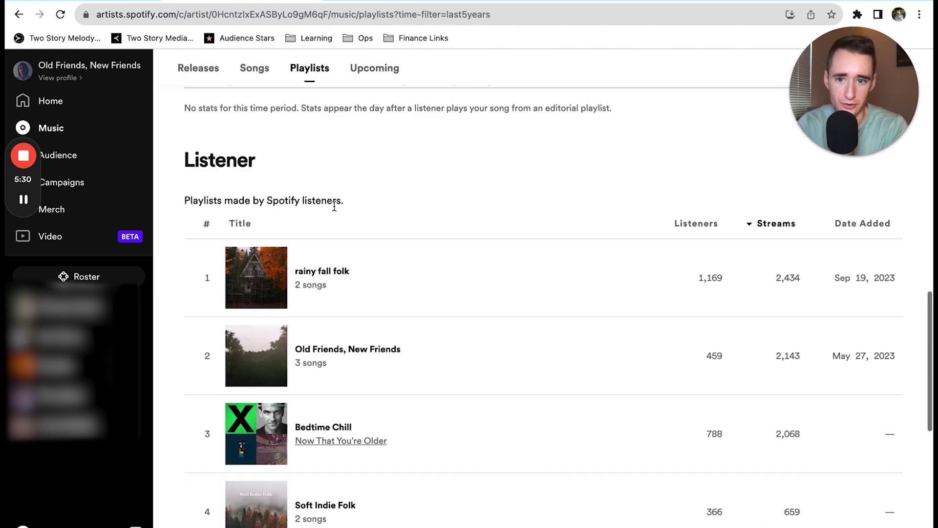
{"action": "scroll", "coordinate": [512, 270], "scroll_direction": "down", "scroll_amount": 1}
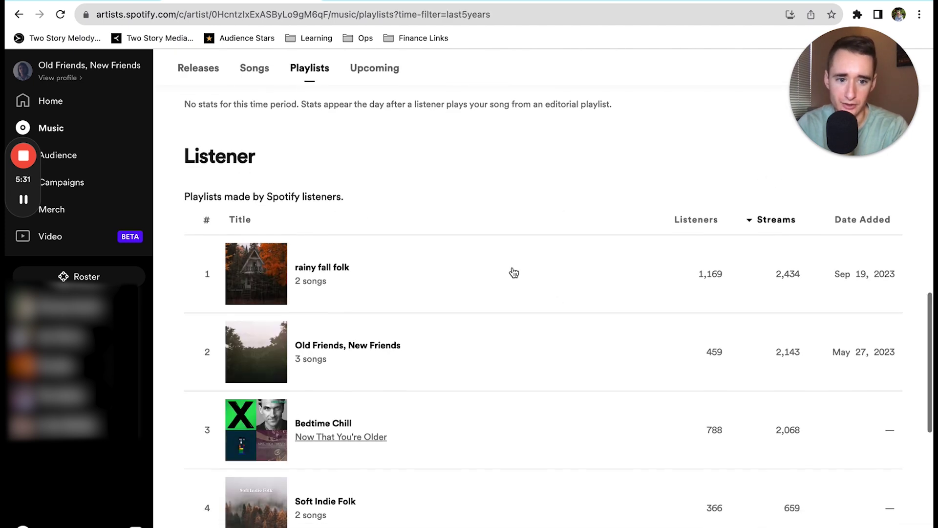
{"action": "scroll", "coordinate": [337, 297], "scroll_direction": "down", "scroll_amount": 3}
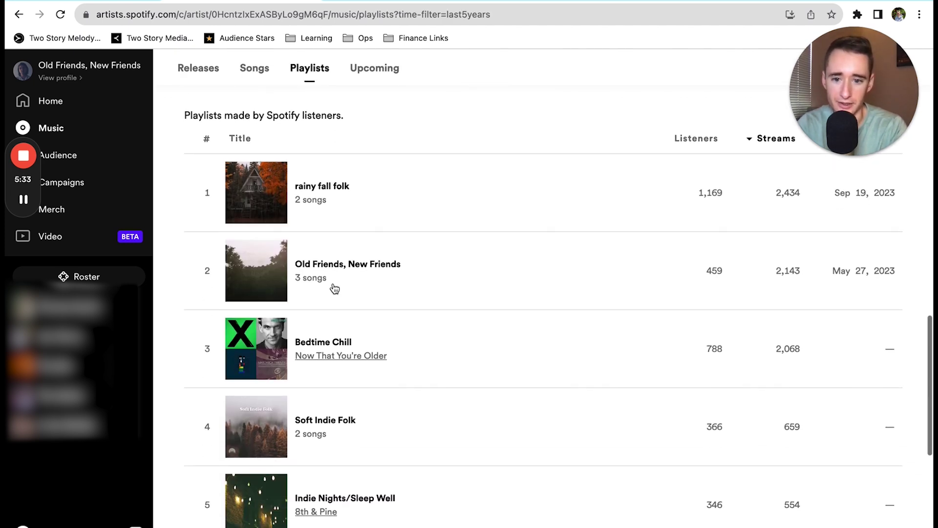
{"action": "left_click", "coordinate": [222, 477]}
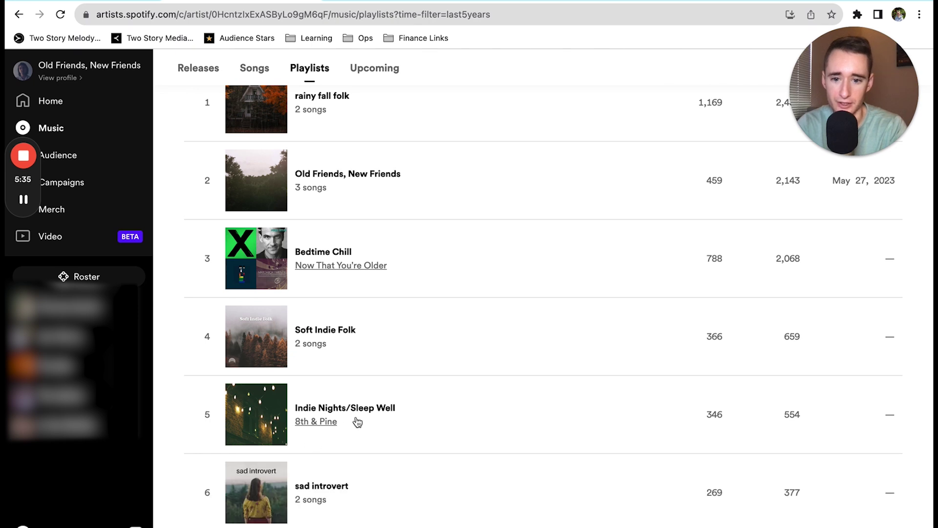
{"action": "scroll", "coordinate": [346, 377], "scroll_direction": "down", "scroll_amount": 3}
{"action": "scroll", "coordinate": [353, 363], "scroll_direction": "down", "scroll_amount": 3}
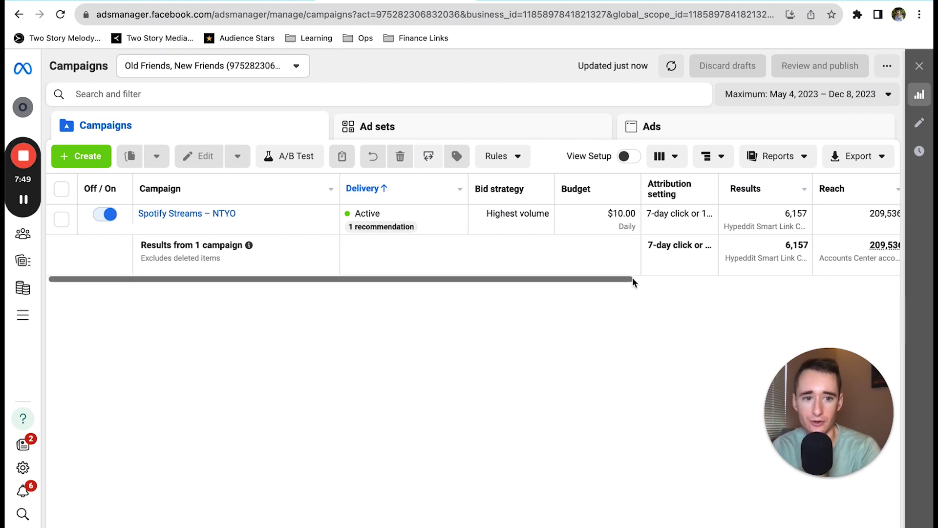
Switch to Meta Ads Manager and examine the results, reach and cost per result of the Spotify Streams – NTYO campaign.
{"action": "scroll", "coordinate": [597, 277], "scroll_direction": "right", "scroll_amount": 5}
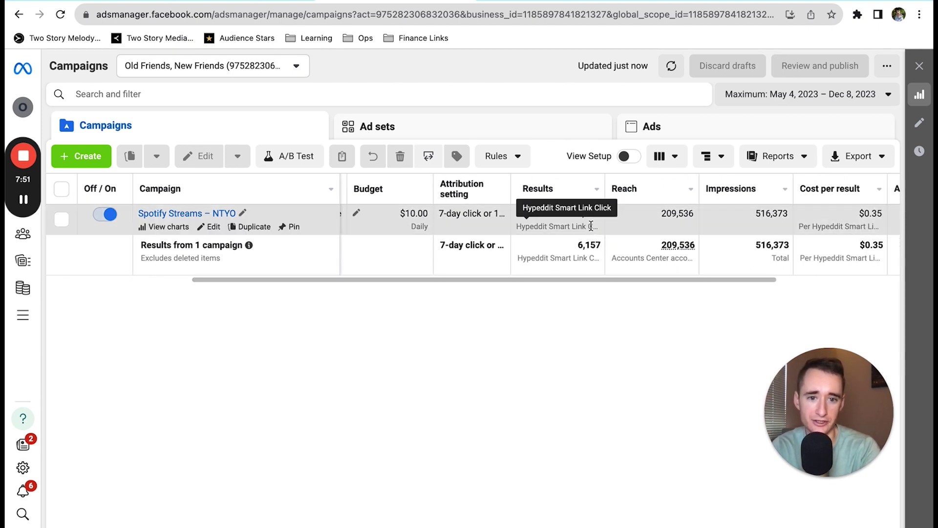
{"action": "scroll", "coordinate": [637, 231], "scroll_direction": "right", "scroll_amount": 3}
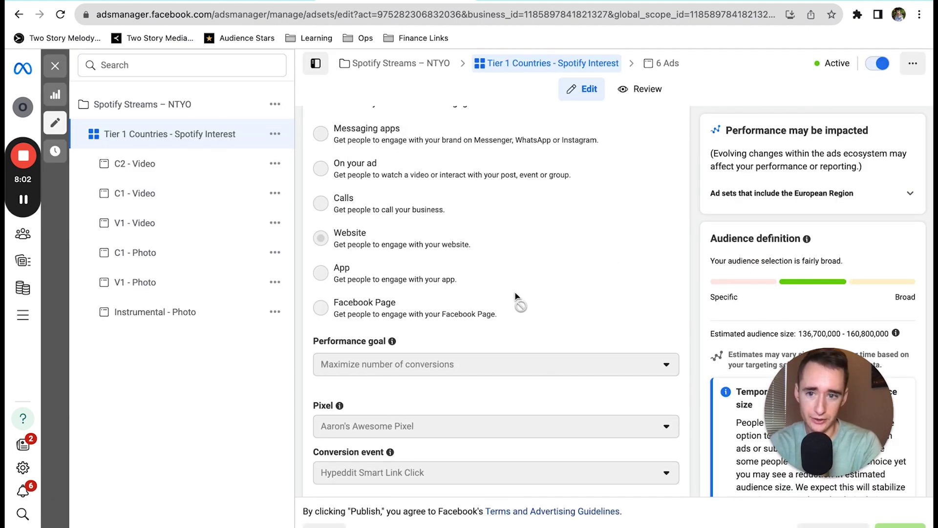
Examine the conversion settings and the saved audience's location, age, language and interests in the Tier 1 Countries - Spotify Interest ad set.
{"action": "scroll", "coordinate": [516, 292], "scroll_direction": "down", "scroll_amount": 7}
{"action": "scroll", "coordinate": [527, 295], "scroll_direction": "down", "scroll_amount": 20}
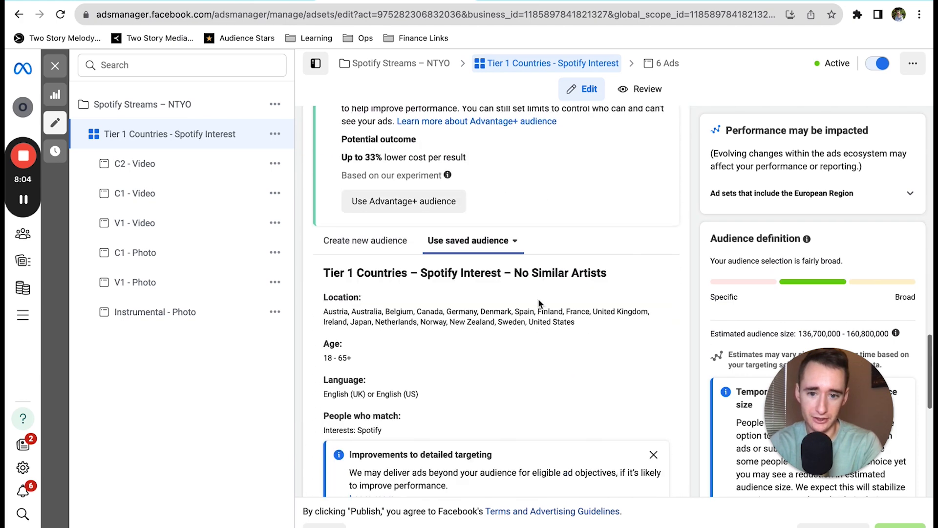
{"action": "scroll", "coordinate": [538, 301], "scroll_direction": "down", "scroll_amount": 1}
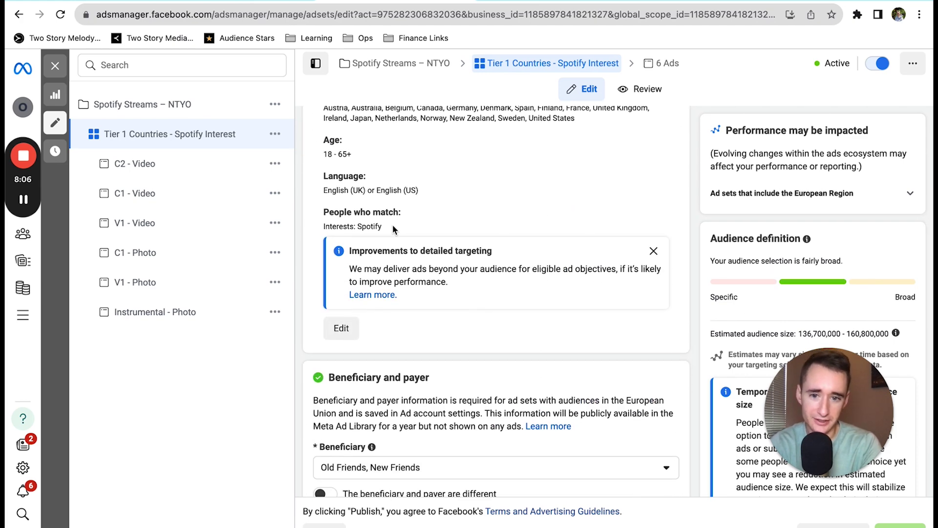
{"action": "scroll", "coordinate": [392, 229], "scroll_direction": "up", "scroll_amount": 2}
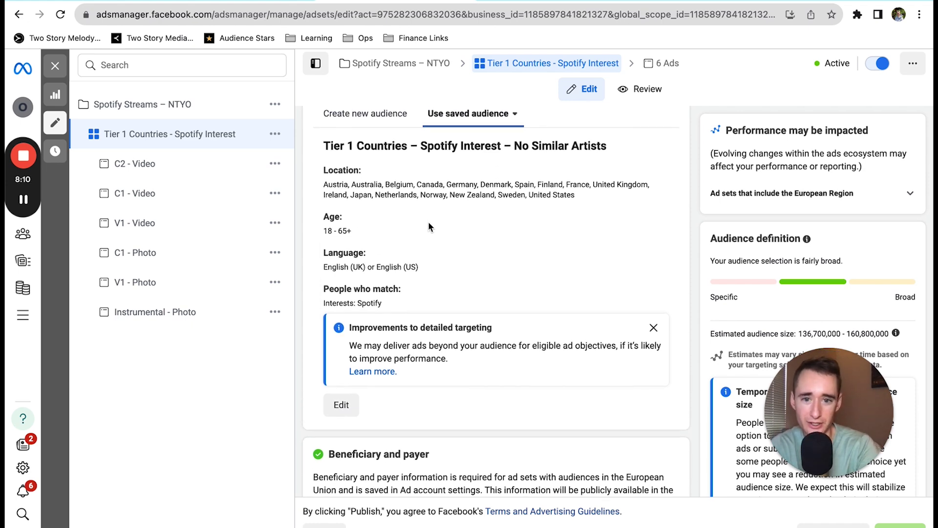
{"action": "scroll", "coordinate": [362, 222], "scroll_direction": "up", "scroll_amount": 1}
{"action": "left_click_drag", "start_coordinate": [576, 223], "coordinate": [325, 214]}
{"action": "left_click", "coordinate": [327, 214]}
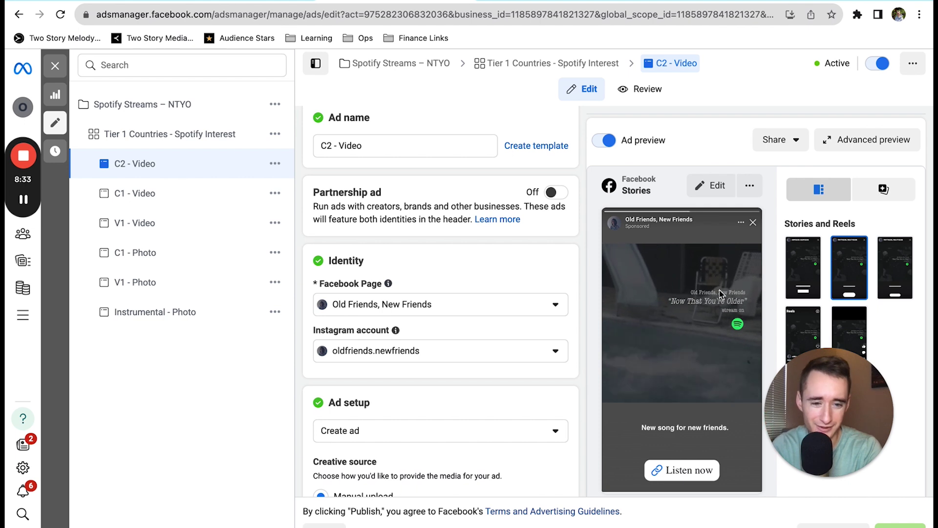
Examine the identity, ad setup and story preview of the C2 - Video ad.
{"action": "scroll", "coordinate": [688, 375], "scroll_direction": "down", "scroll_amount": 1}
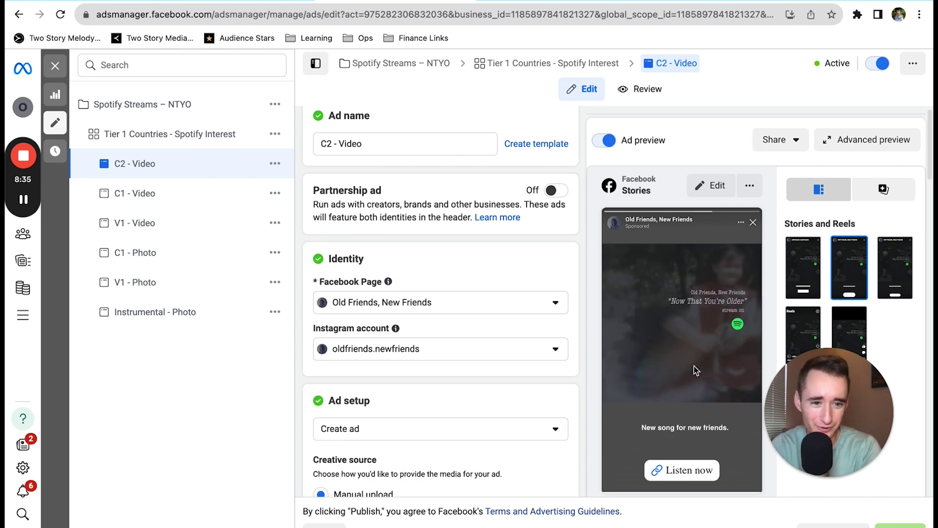
{"action": "scroll", "coordinate": [694, 366], "scroll_direction": "down", "scroll_amount": 2}
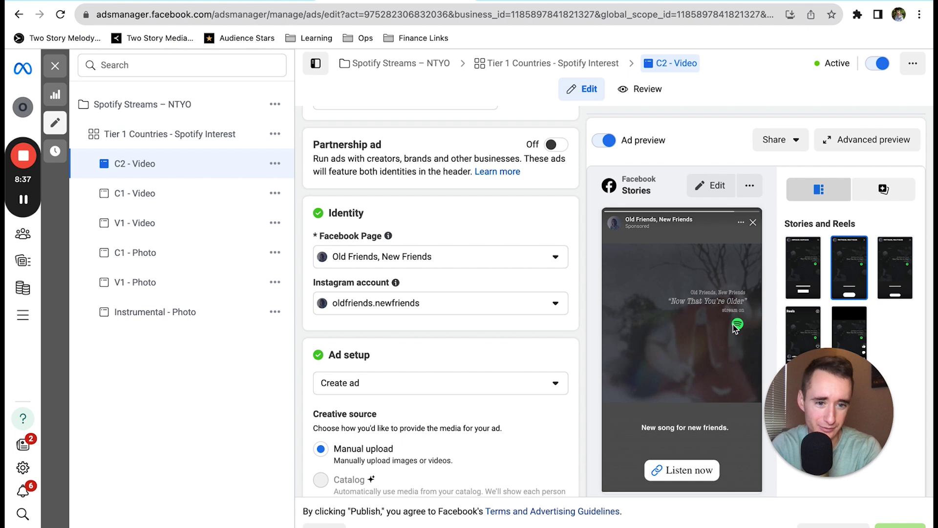
{"action": "scroll", "coordinate": [736, 332], "scroll_direction": "down", "scroll_amount": 1}
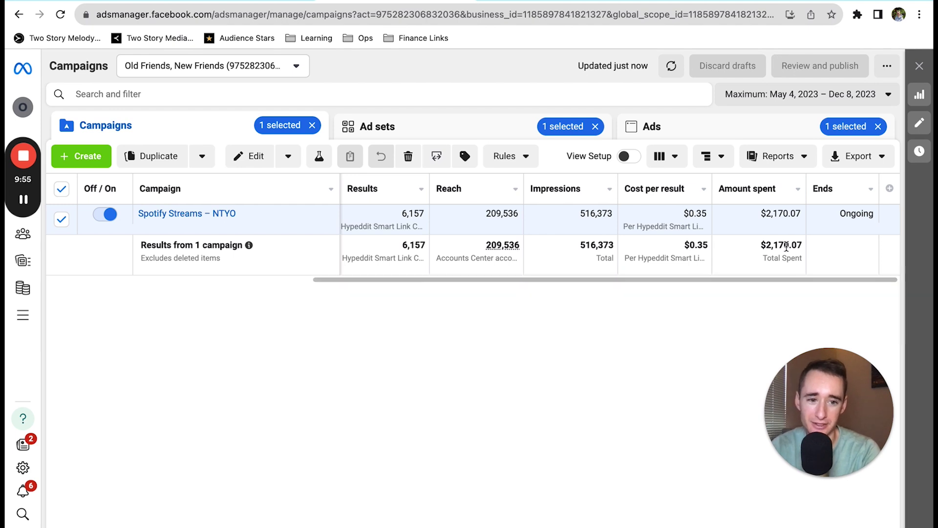
Examine the total amount spent and the related result columns of the Spotify Streams – NTYO campaign.
{"action": "left_click_drag", "start_coordinate": [772, 246], "coordinate": [797, 246]}
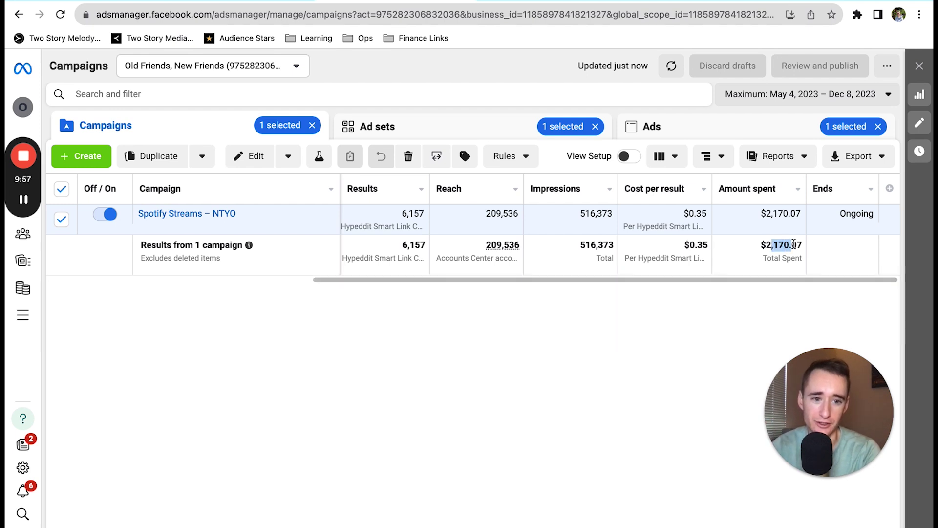
{"action": "left_click", "coordinate": [716, 305]}
{"action": "scroll", "coordinate": [512, 277], "scroll_direction": "left", "scroll_amount": 3}
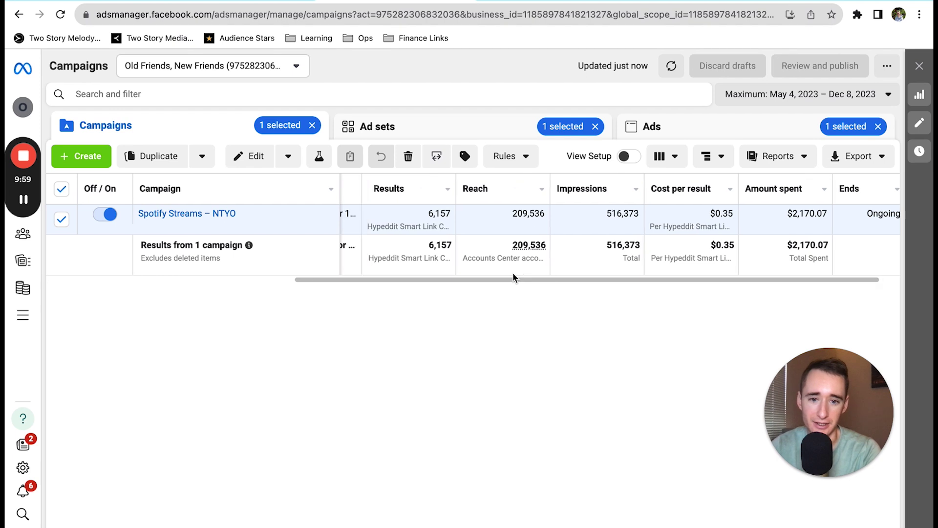
{"action": "scroll", "coordinate": [458, 279], "scroll_direction": "left", "scroll_amount": 1}
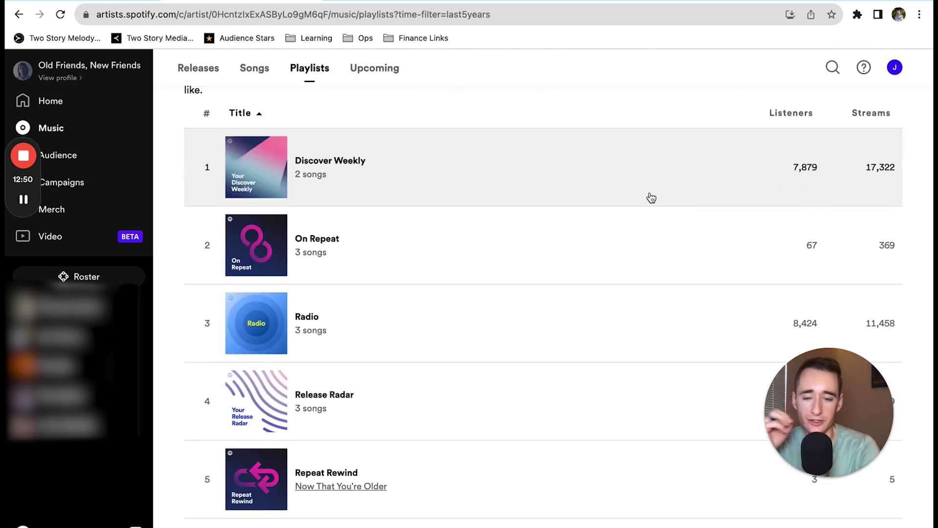
Switch to Spotify for Artists and check which songs bring the Discover Weekly streams.
{"action": "left_click", "coordinate": [311, 175]}
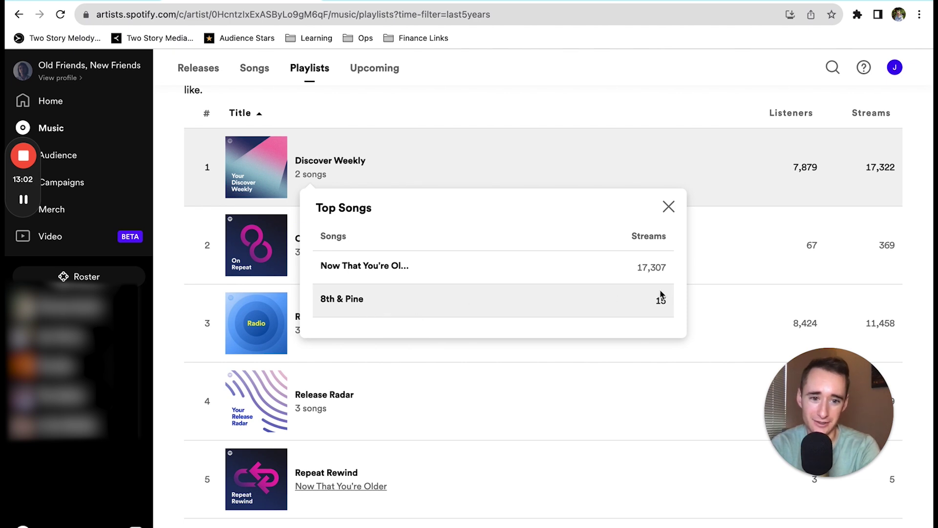
{"action": "left_click", "coordinate": [669, 207]}
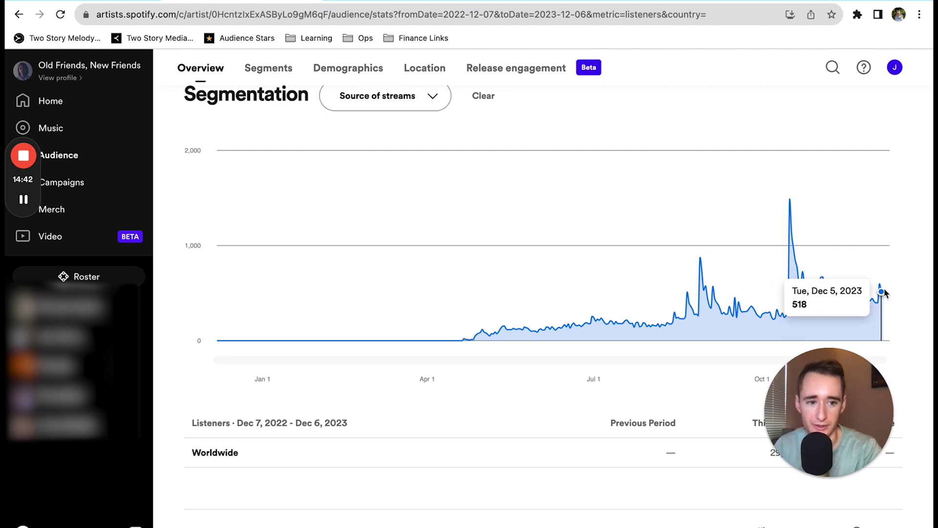
Open the November 2023 Discovery Mode campaign report from the artist's campaigns.
{"action": "left_click", "coordinate": [76, 182]}
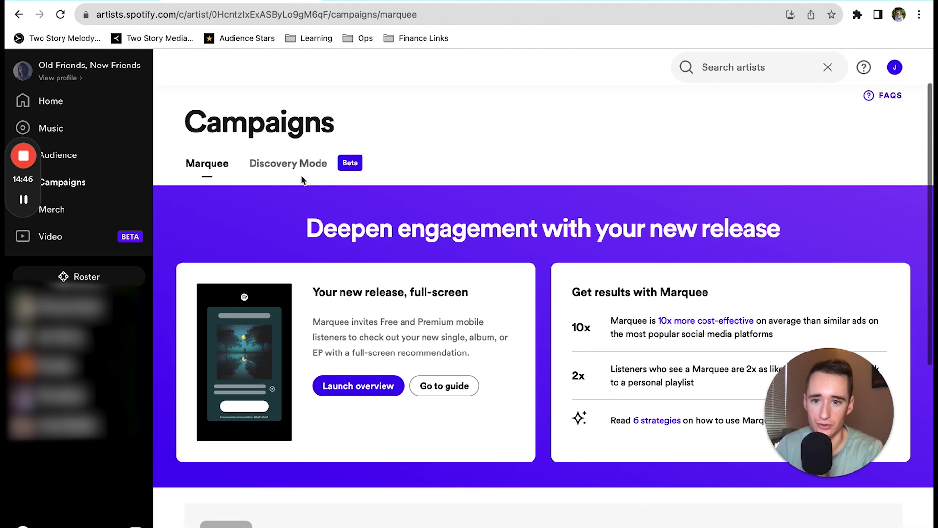
{"action": "left_click", "coordinate": [295, 167]}
{"action": "scroll", "coordinate": [329, 282], "scroll_direction": "down", "scroll_amount": 4}
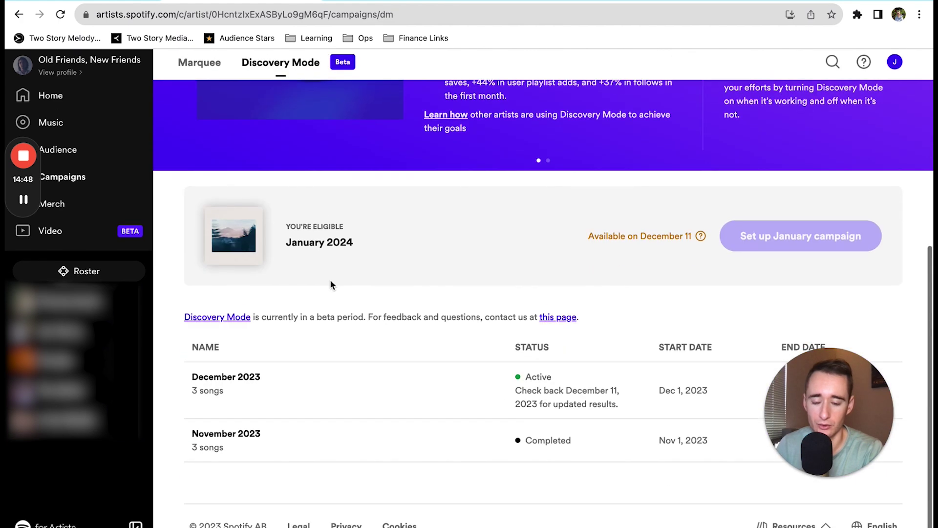
{"action": "left_click", "coordinate": [348, 402]}
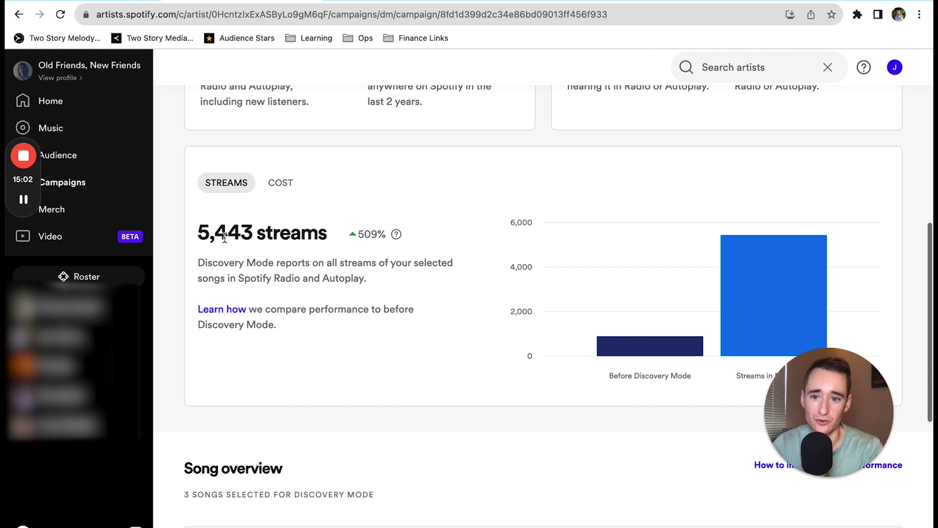
Compare the Radio and Autoplay streams before Discovery Mode with those in November on the campaign chart.
{"action": "scroll", "coordinate": [244, 240], "scroll_direction": "down", "scroll_amount": 2}
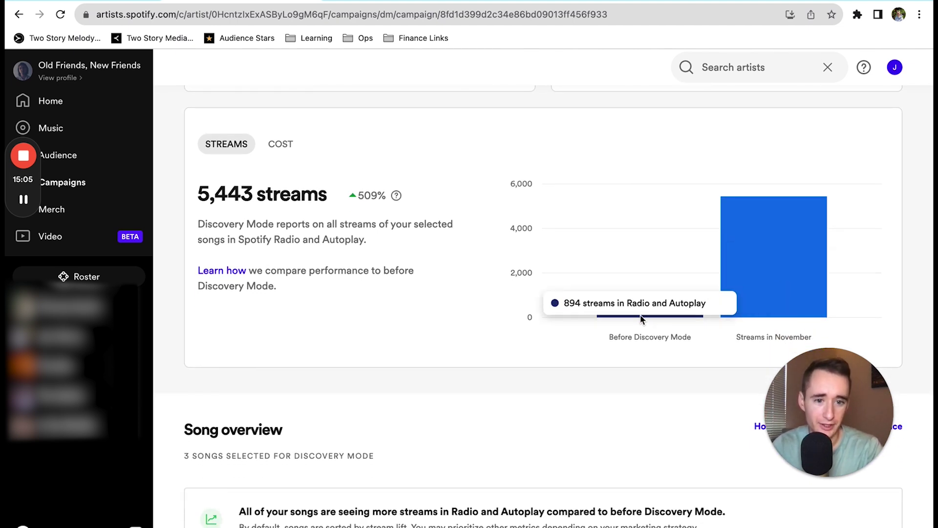
{"action": "mouse_move", "coordinate": [751, 300]}
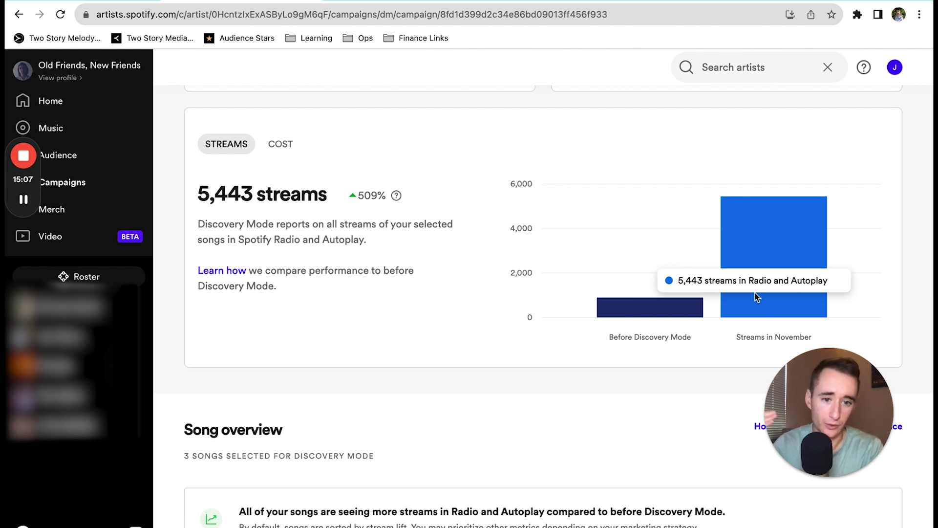
{"action": "mouse_move", "coordinate": [670, 318]}
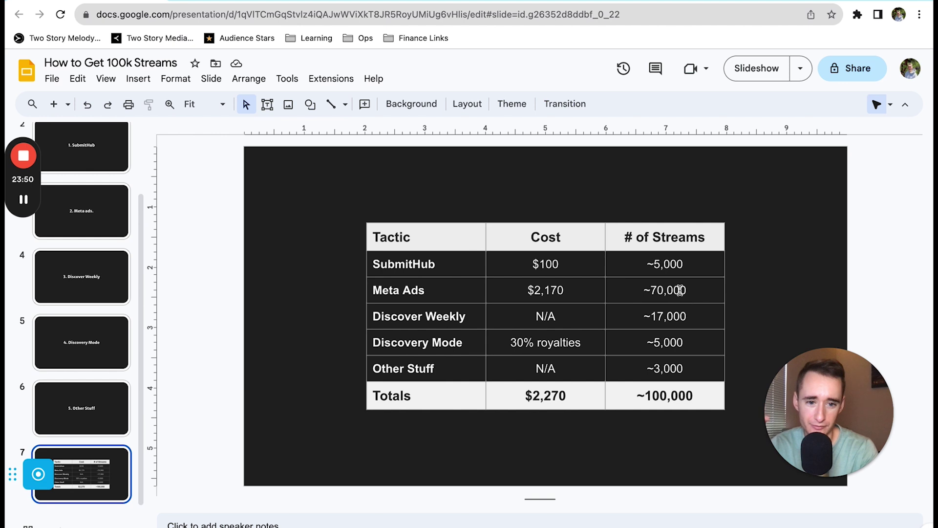
Switch to the How to Get 100k Streams slides and examine the Discover Weekly and Discovery Mode stream figures in the summary table.
{"action": "left_click_drag", "start_coordinate": [683, 343], "coordinate": [663, 326]}
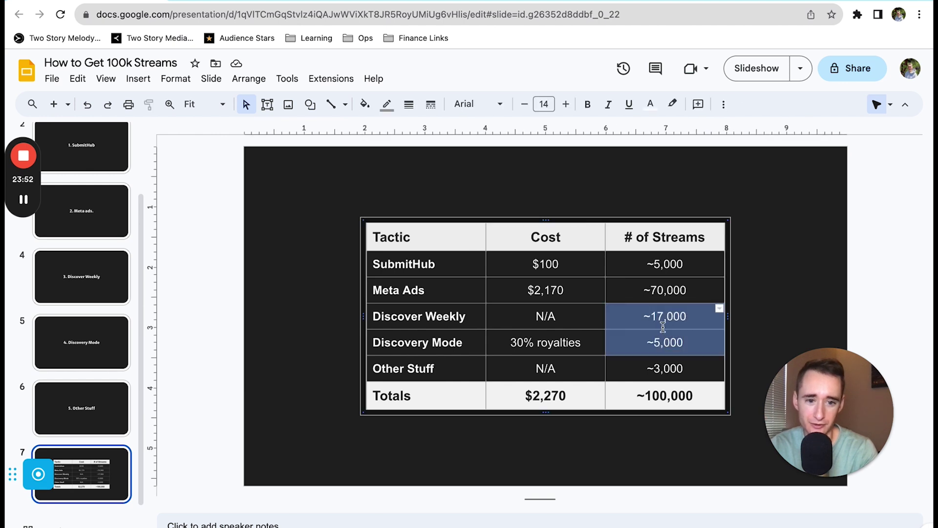
{"action": "left_click", "coordinate": [806, 301]}
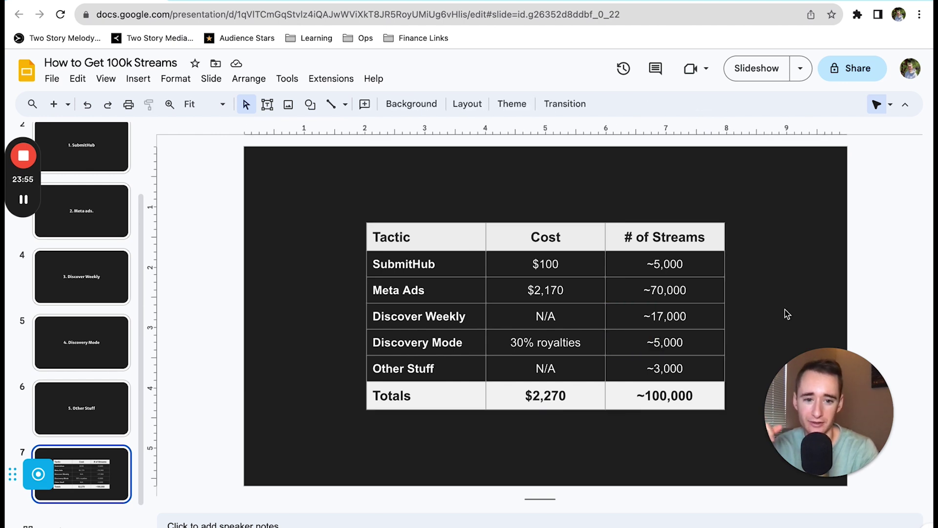